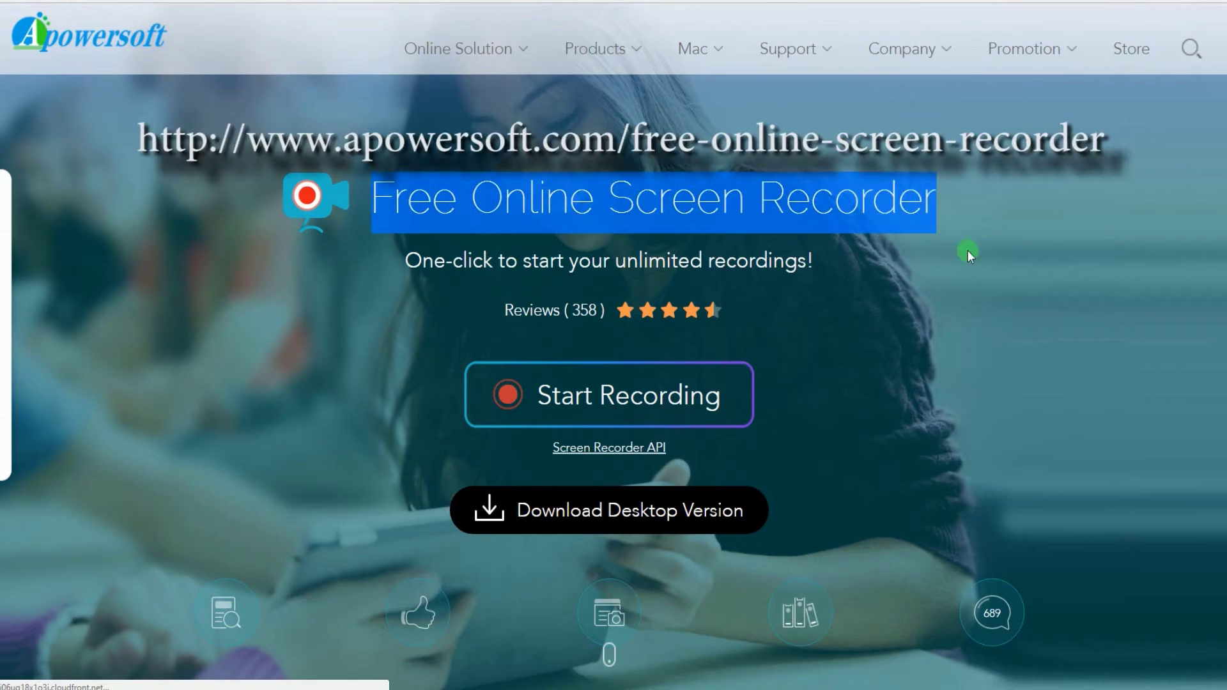
Start the Apowersoft online recorder from its web page and let Chrome launch the application
left_click(589, 395)
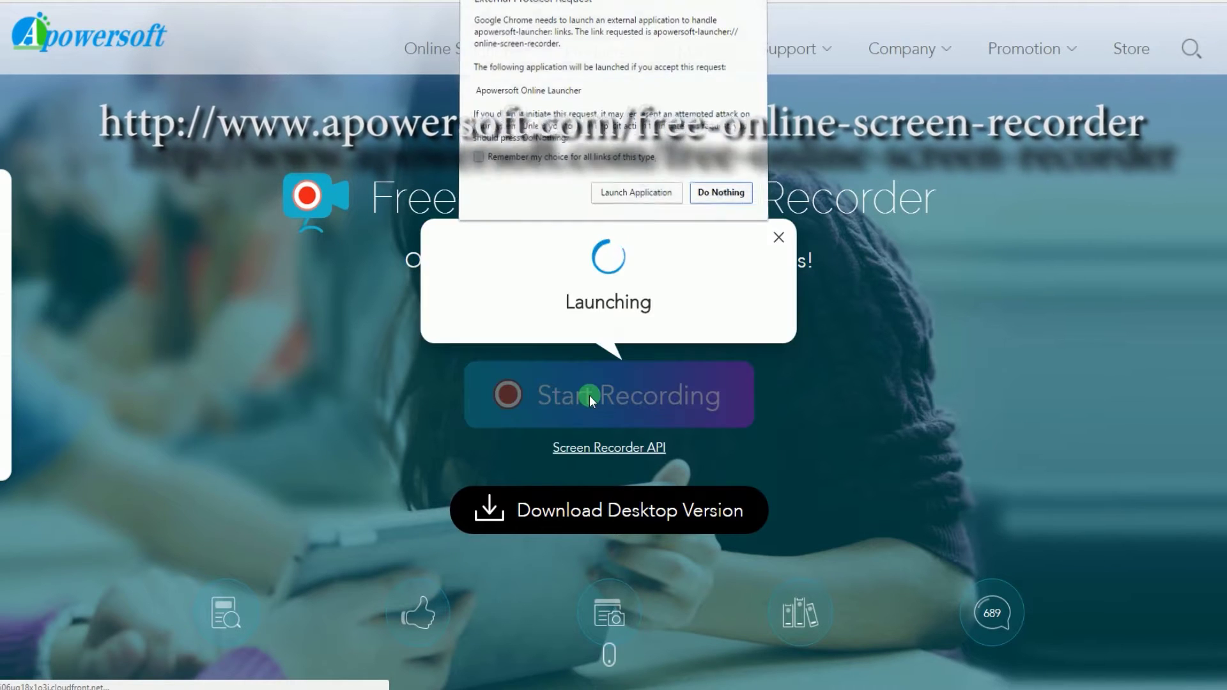
left_click(628, 192)
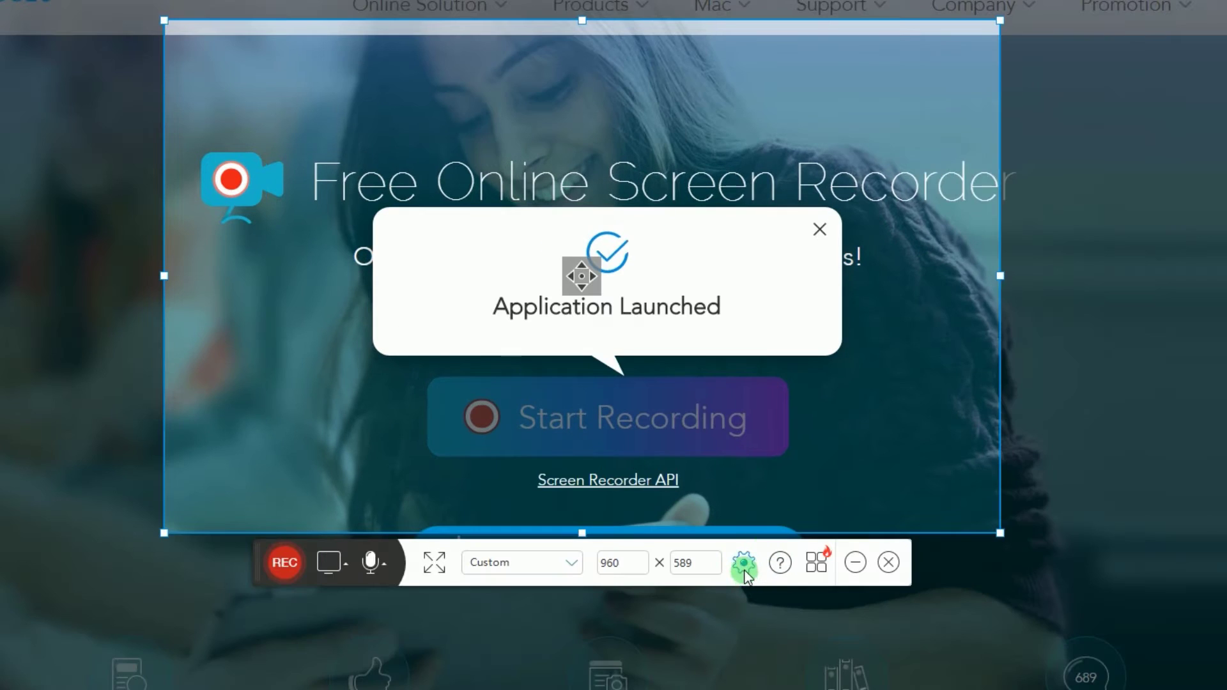
left_click(743, 563)
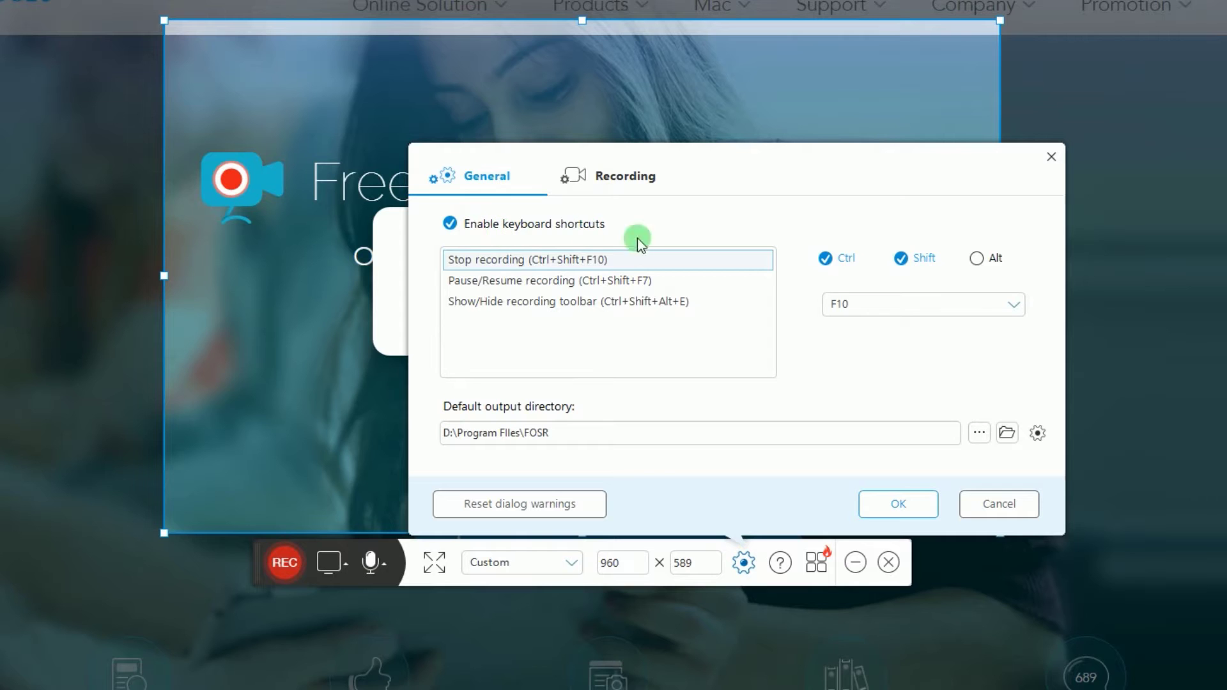
left_click(883, 306)
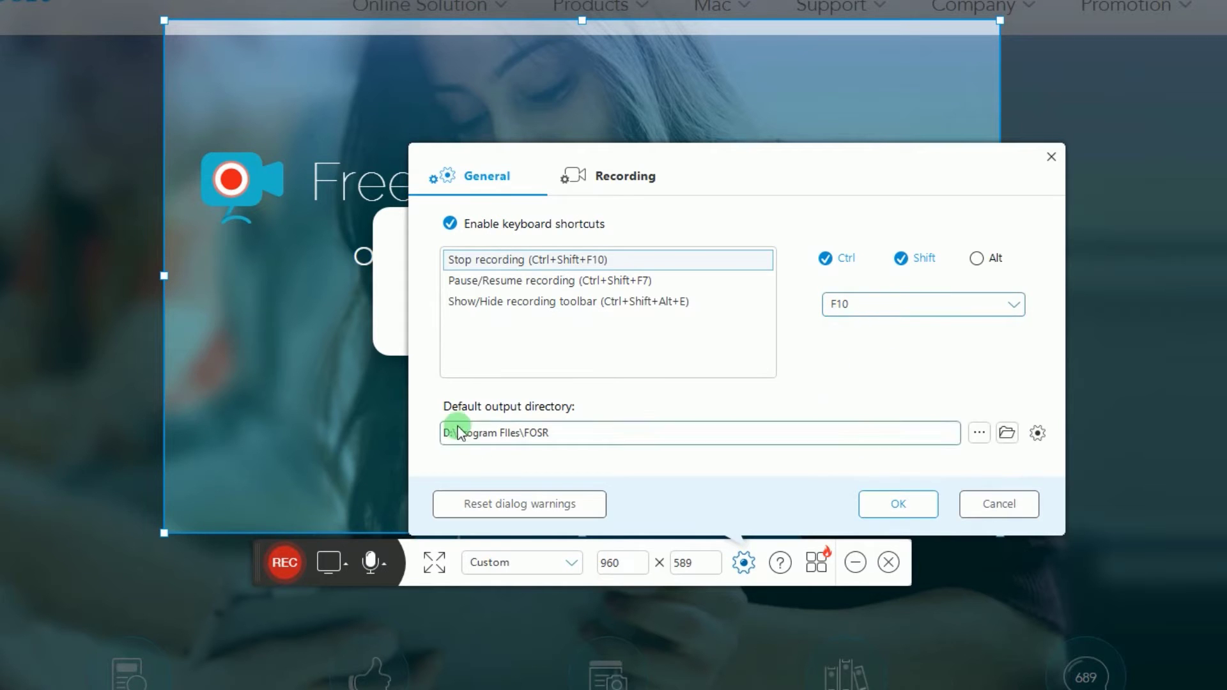
left_click(630, 171)
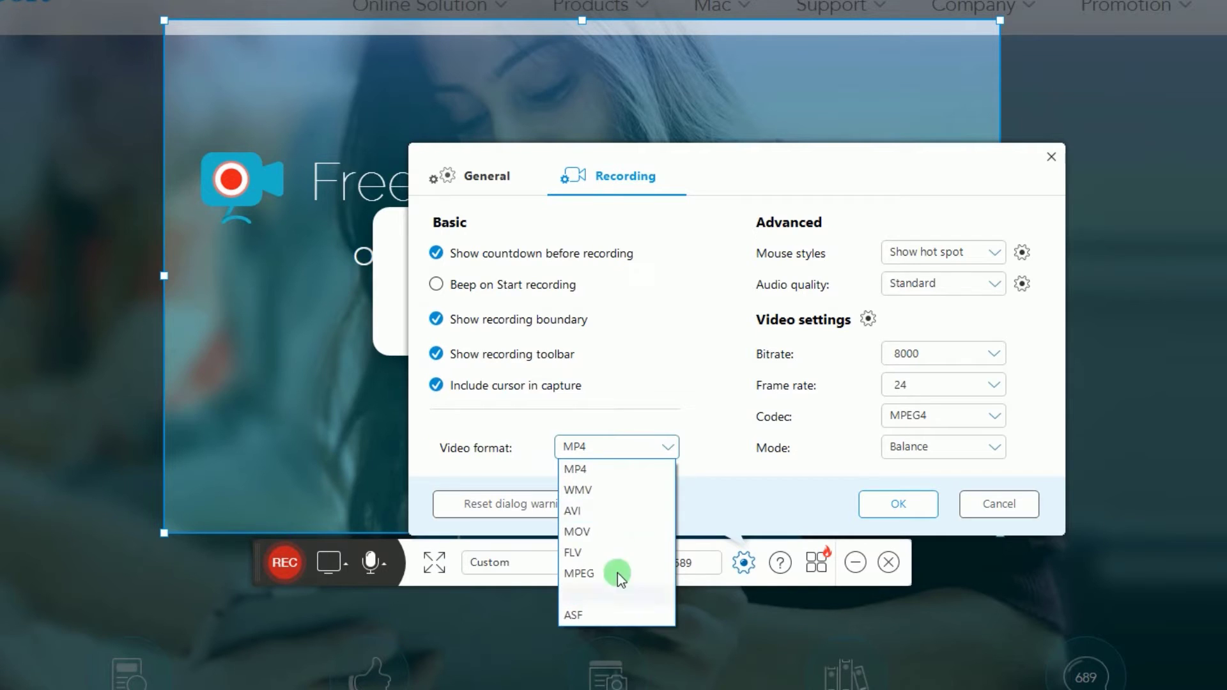
left_click(642, 445)
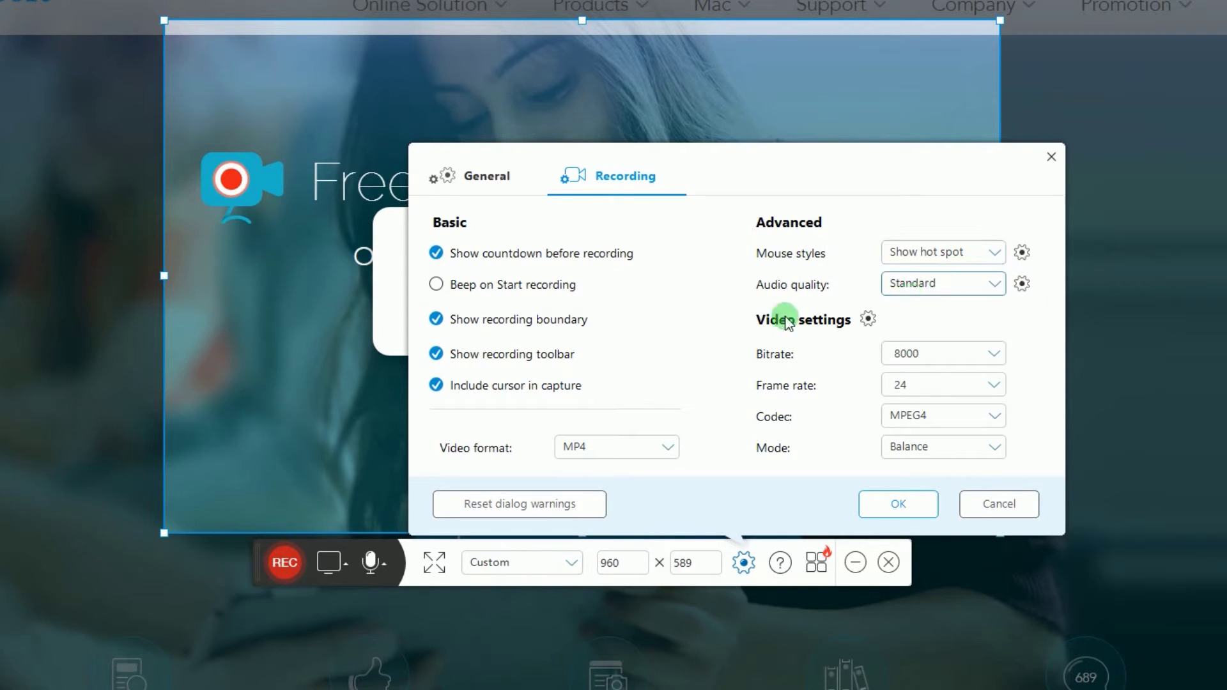
left_click(878, 502)
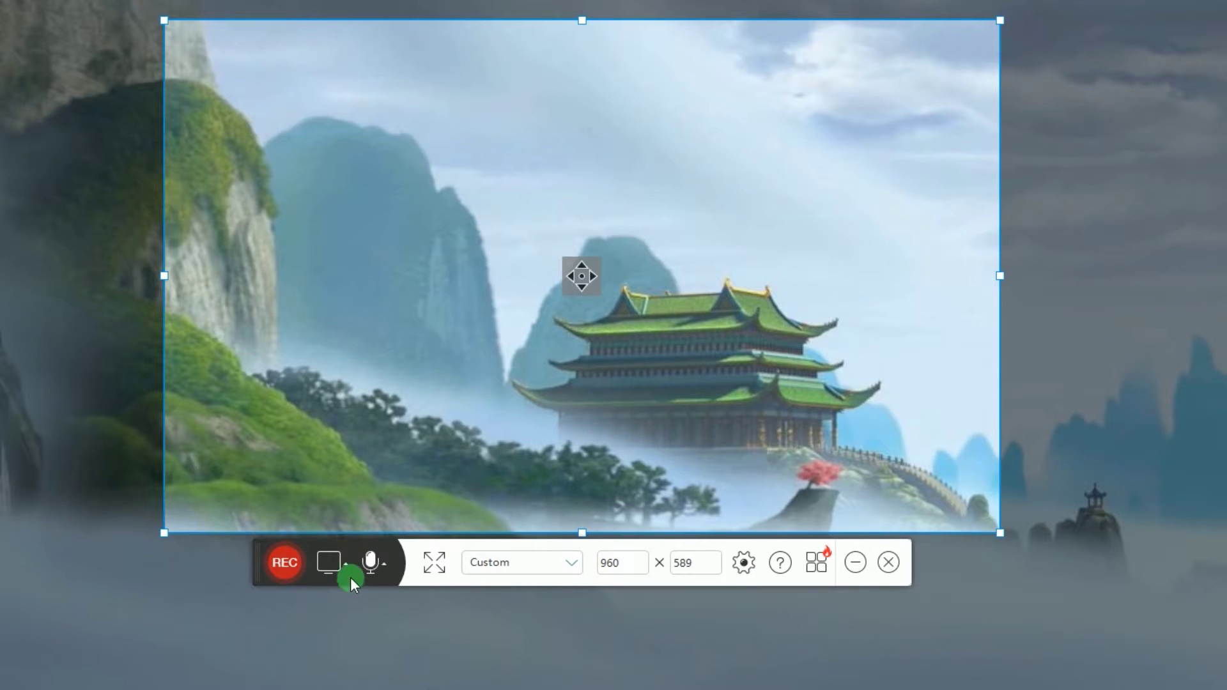
Set the toolbar's recording source to Web camera
left_click(345, 566)
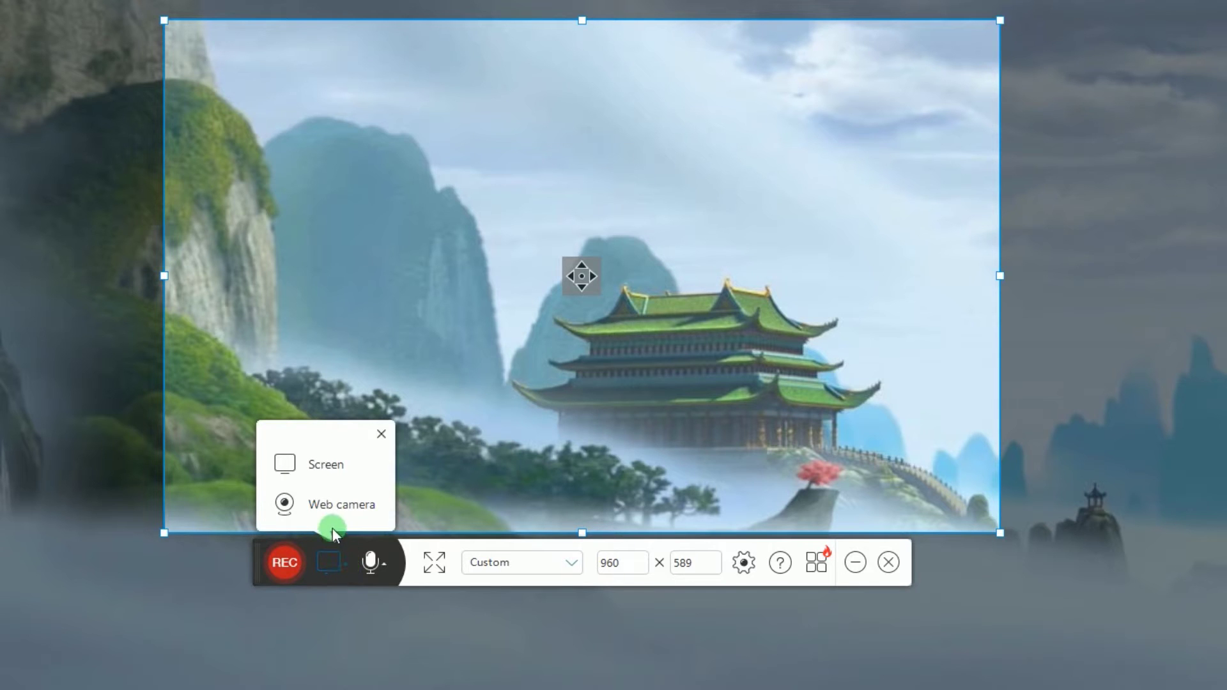
left_click(330, 504)
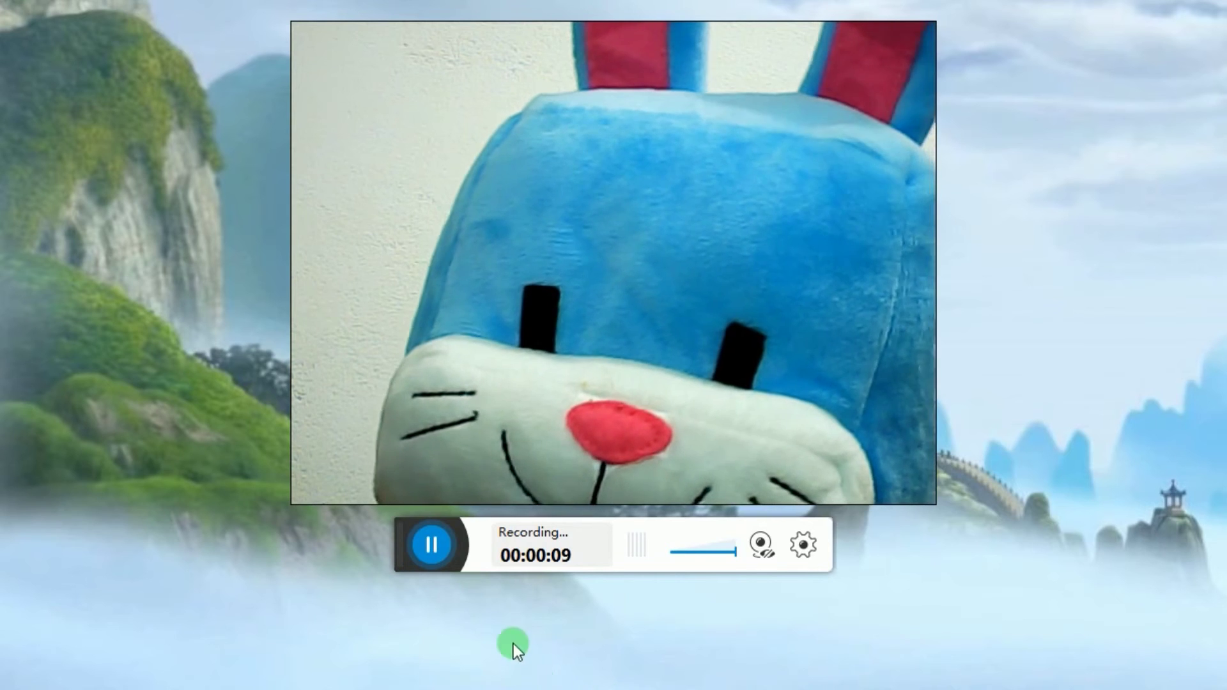
Pause and finish the webcam clip, then bring up its save and upload options
left_click(438, 542)
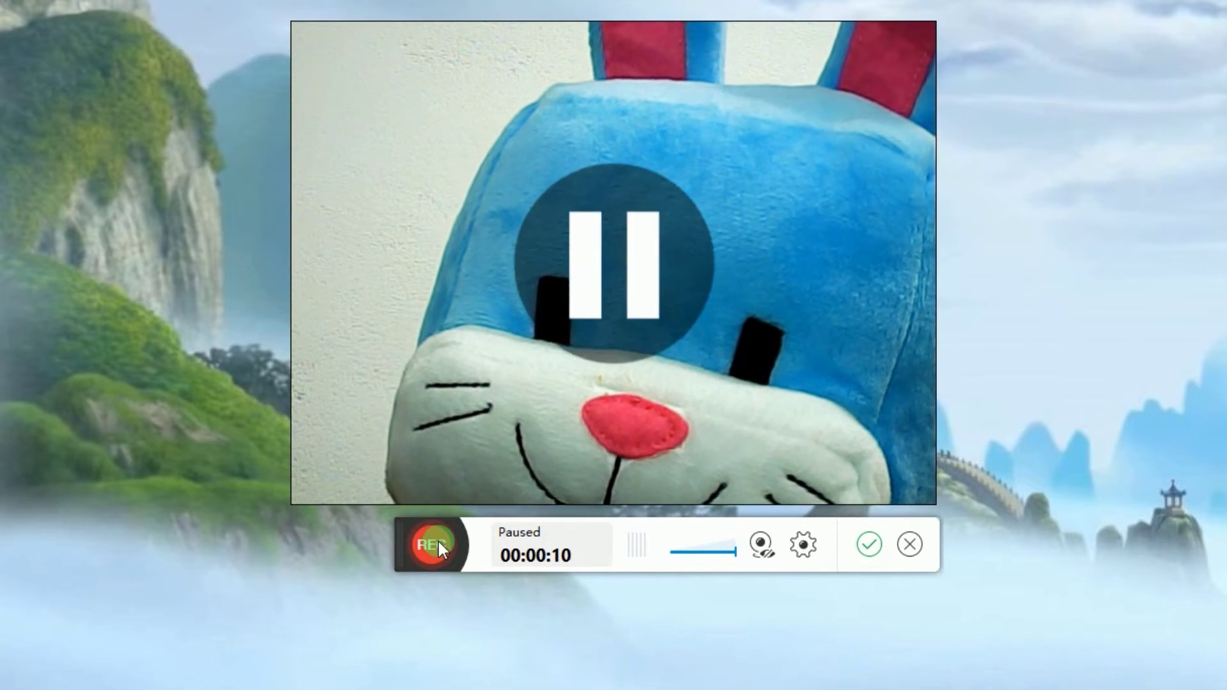
left_click(866, 544)
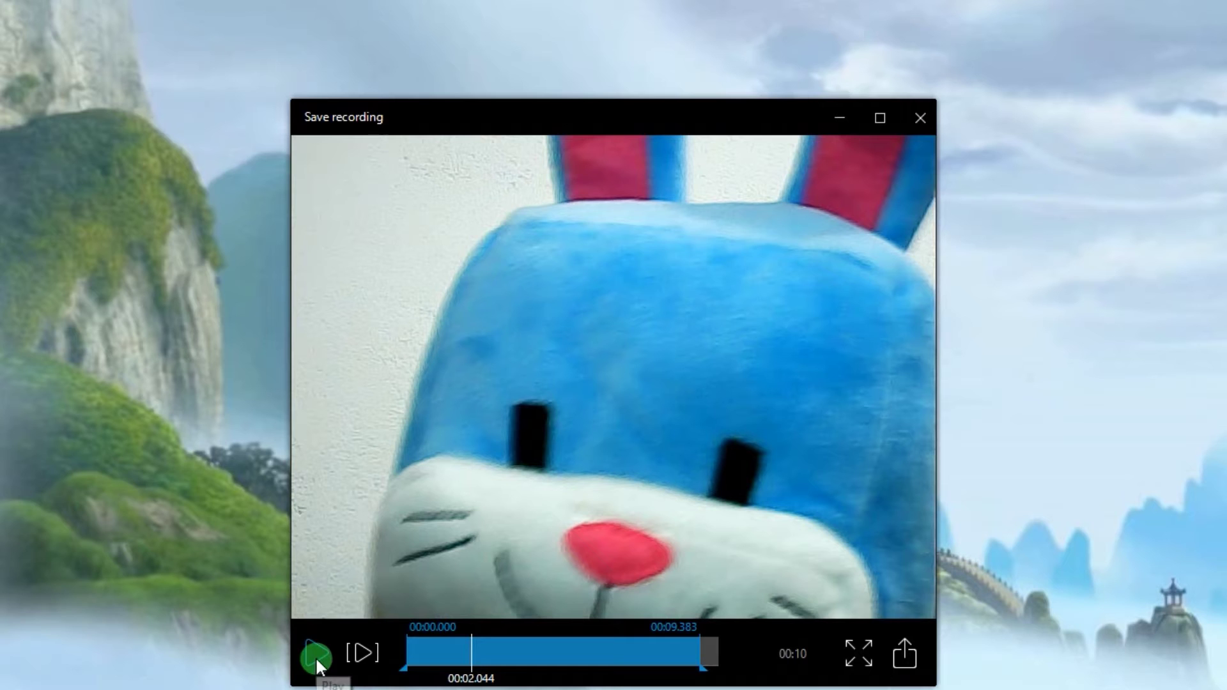
left_click(901, 651)
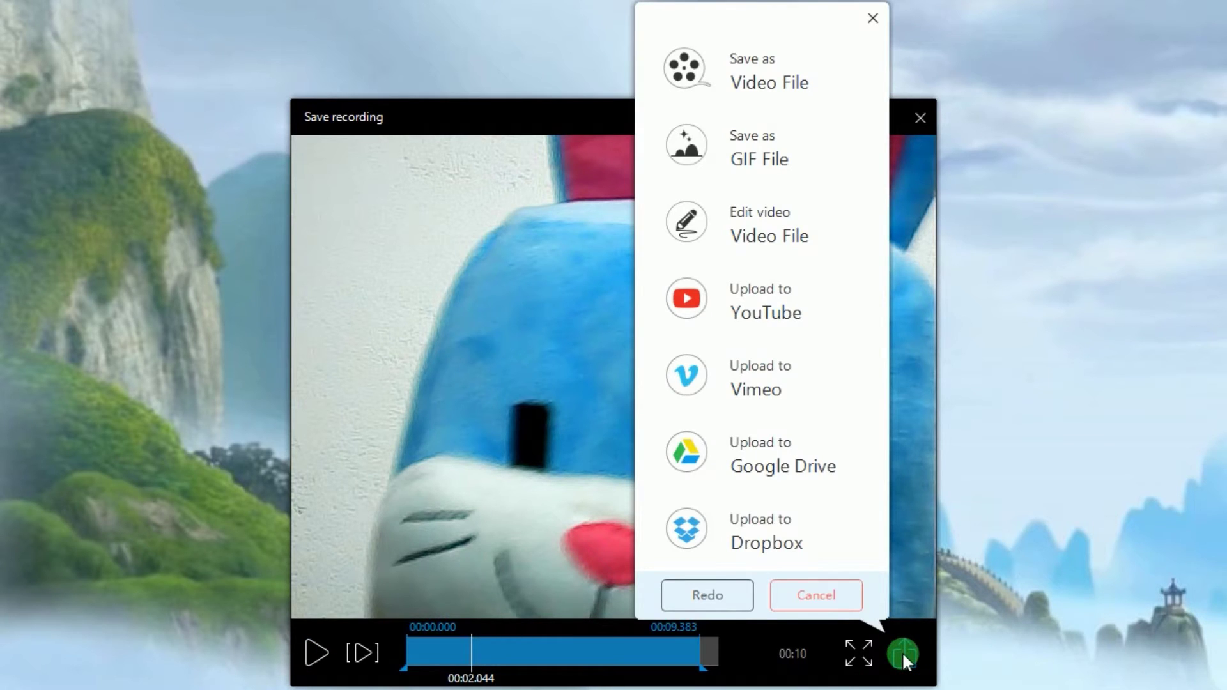
Save the webcam clip as an MP4 video file named file-03
left_click(750, 68)
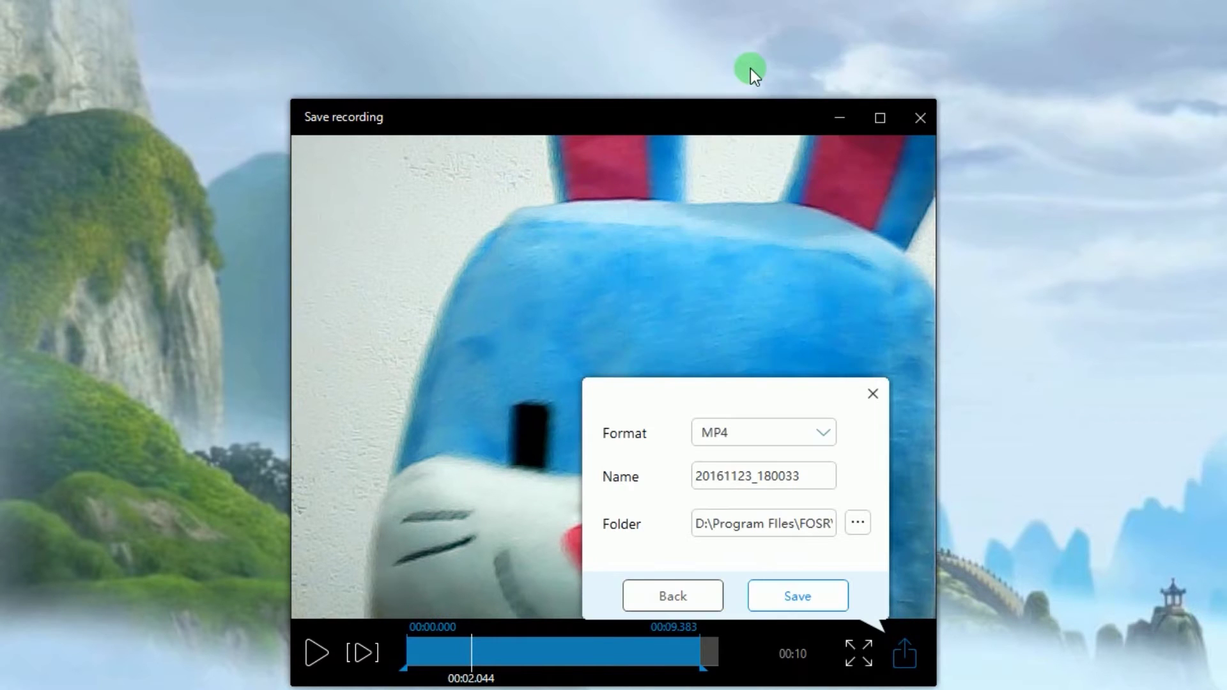
left_click(794, 438)
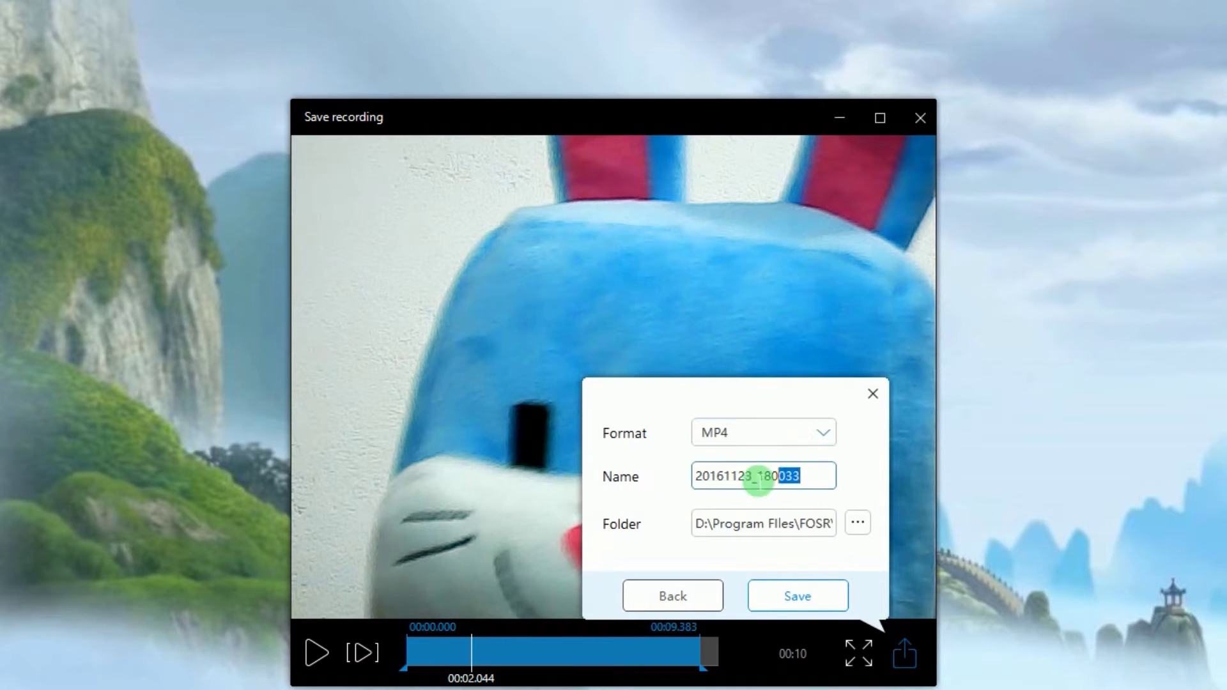
left_click_drag(809, 476, 692, 475)
type("file")
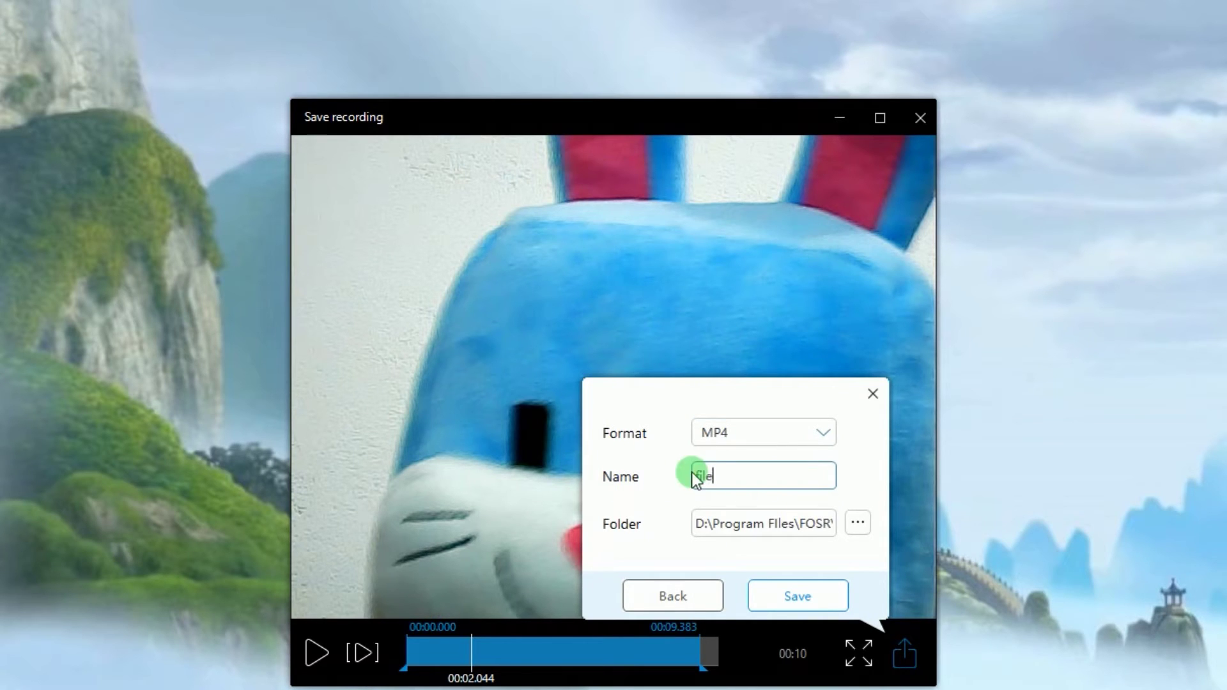
type("-03")
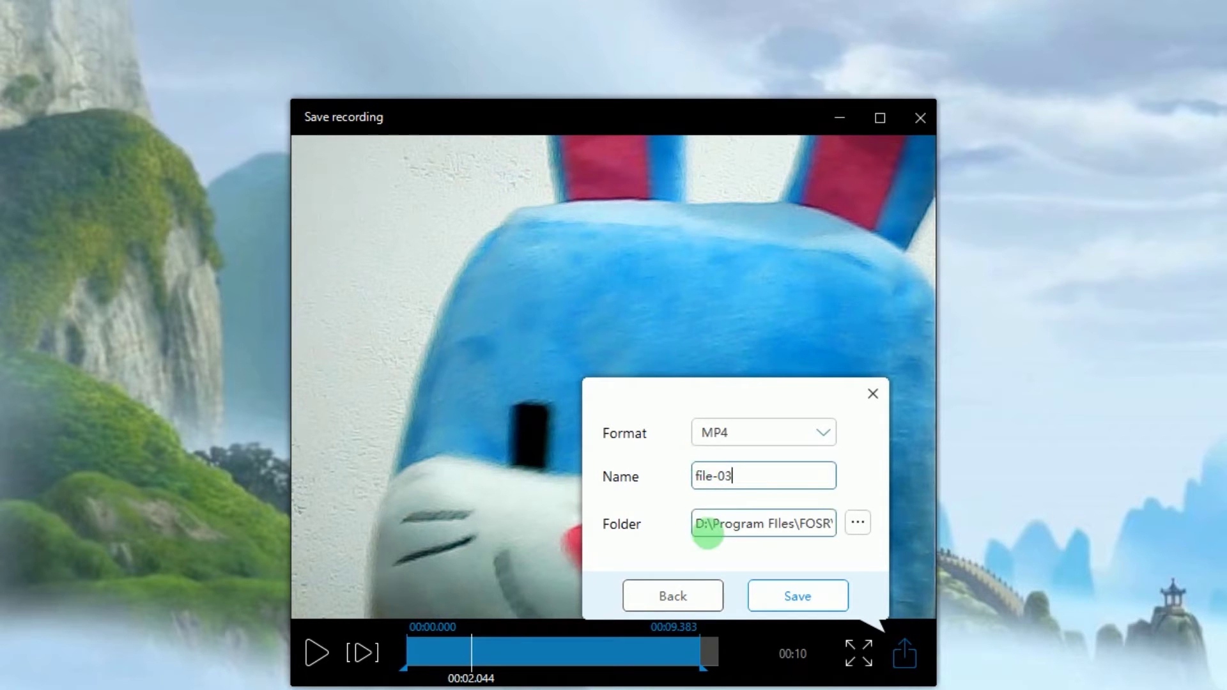
left_click(795, 598)
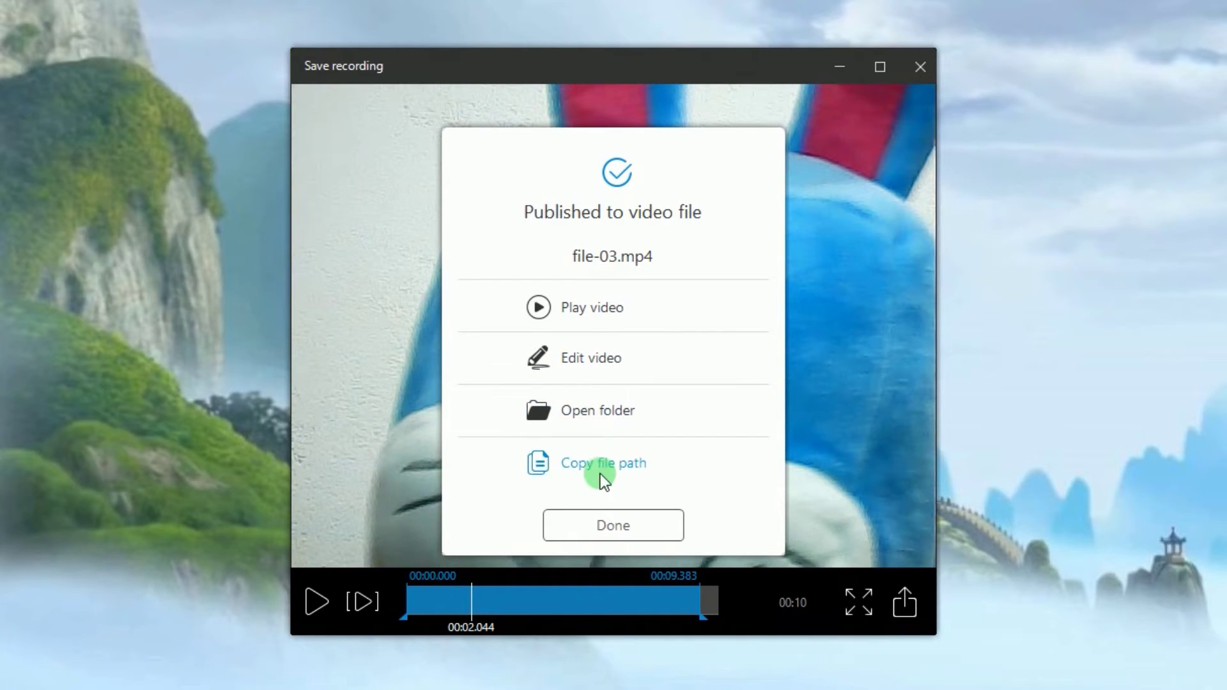
Dismiss the saved-file confirmation and set the recording source back to Screen
left_click(612, 525)
left_click(918, 64)
left_click(393, 597)
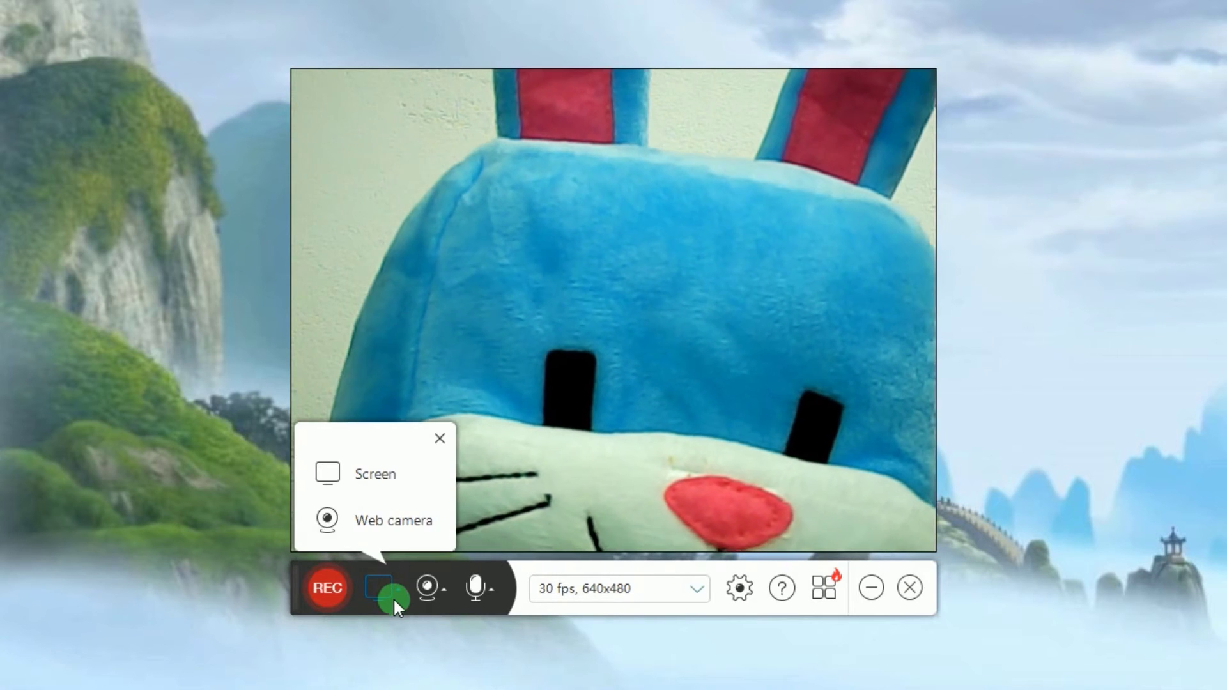
left_click(367, 475)
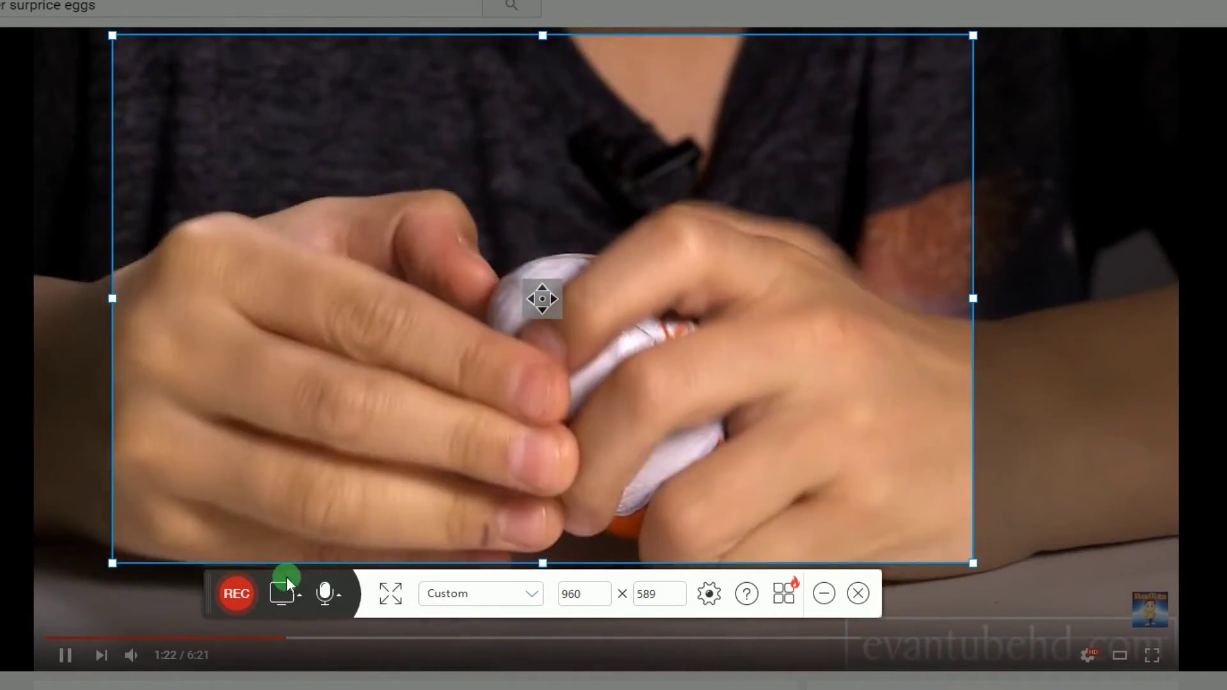
Start recording the 960×589 screen region and turn on the USB2.0 Camera overlay
left_click(240, 594)
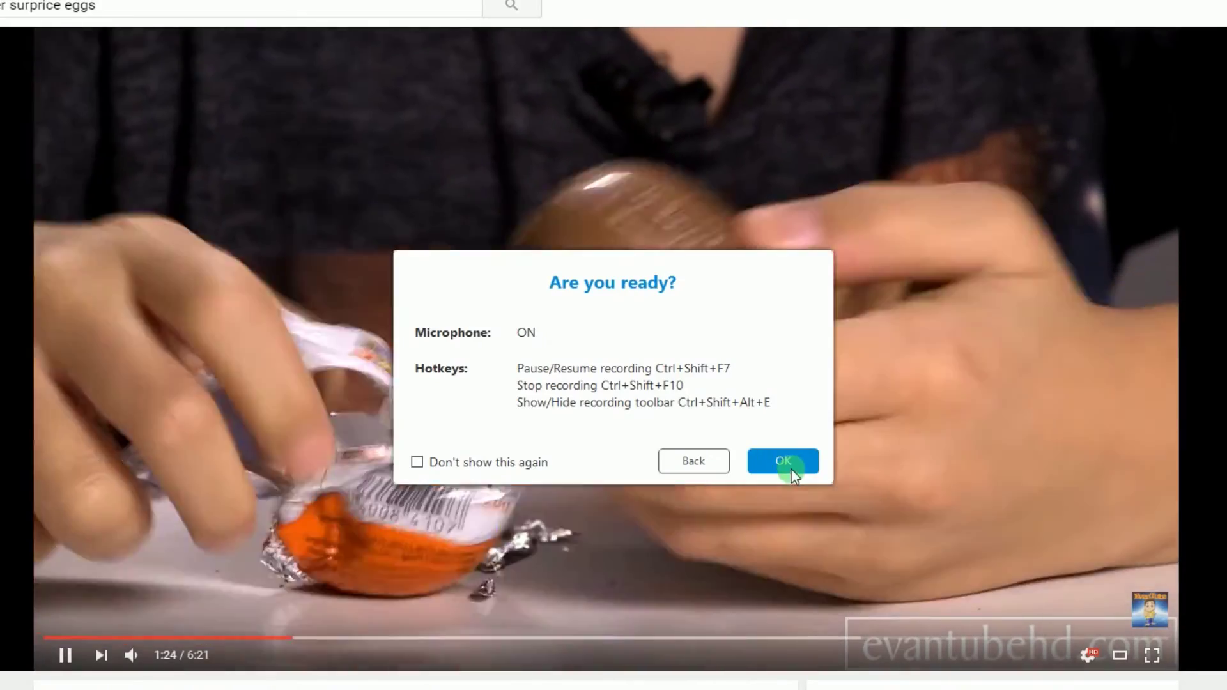
left_click(783, 460)
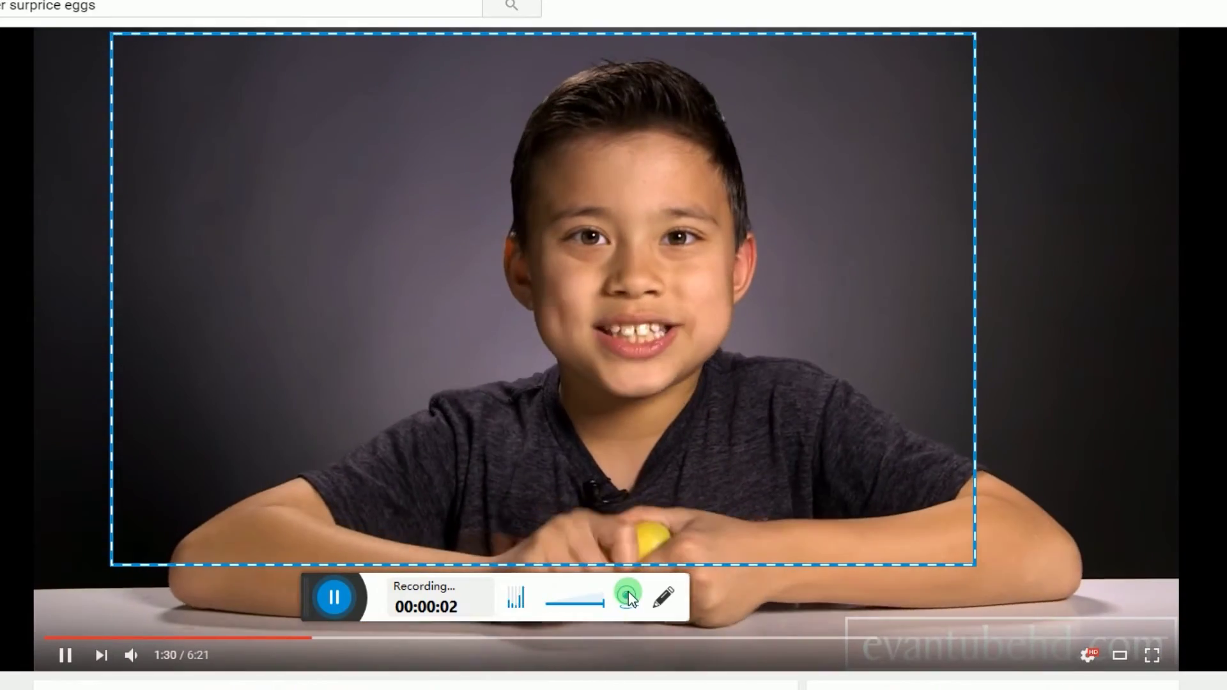
left_click(626, 597)
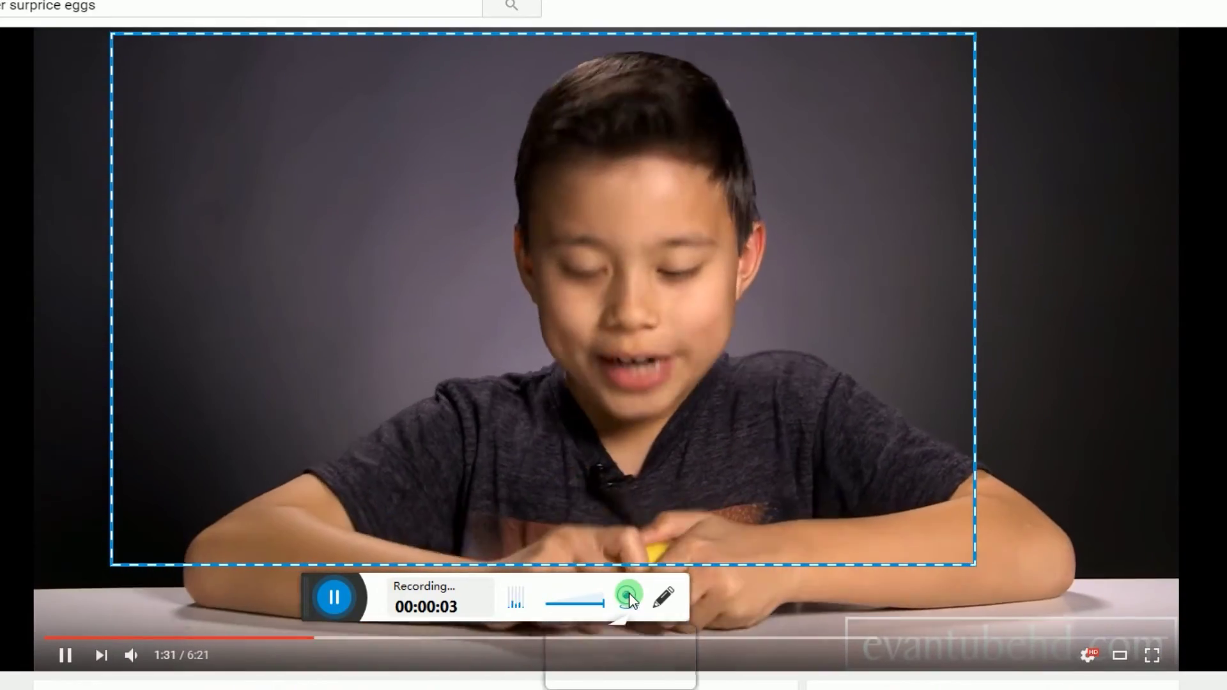
left_click(638, 664)
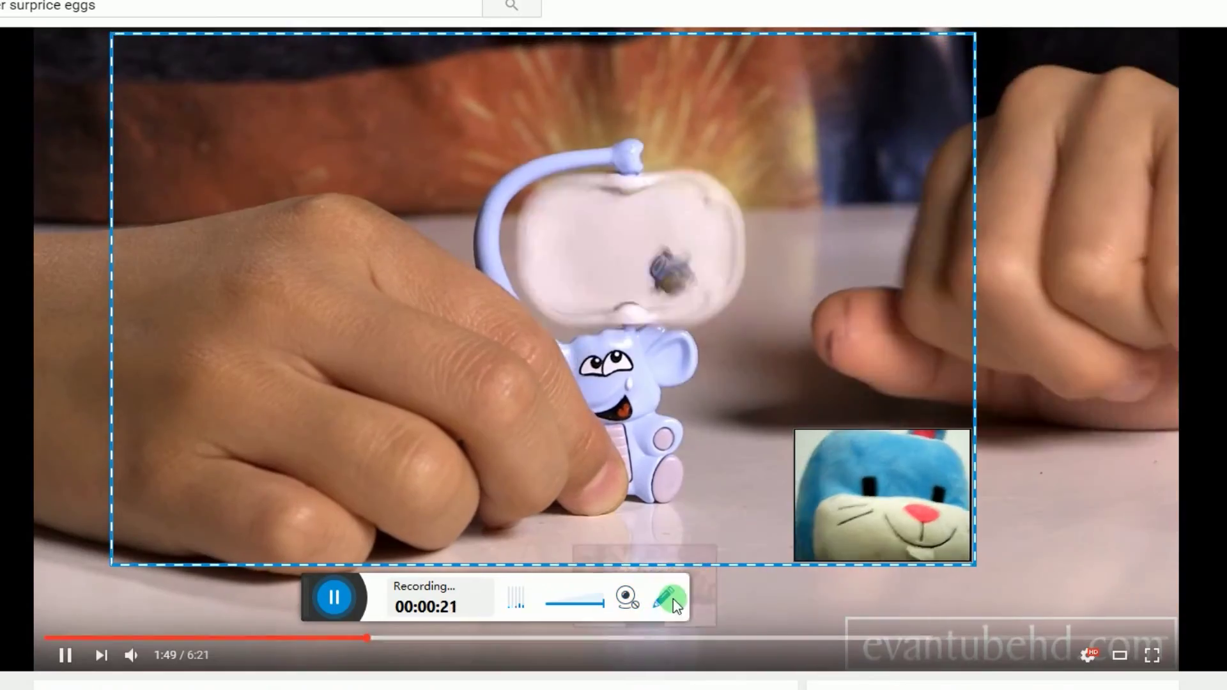
Draw three red arrows and a red ellipse around the boy's hand on the video
left_click(663, 598)
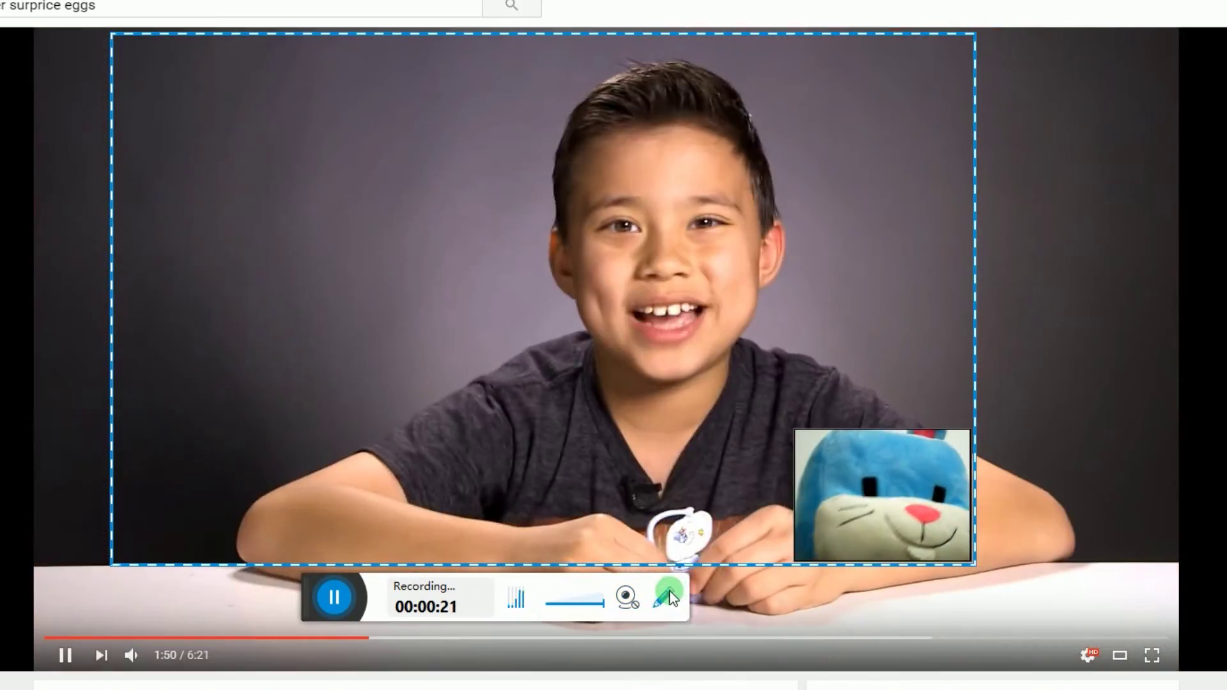
left_click(586, 636)
left_click_drag(328, 389, 412, 349)
left_click_drag(404, 471, 467, 408)
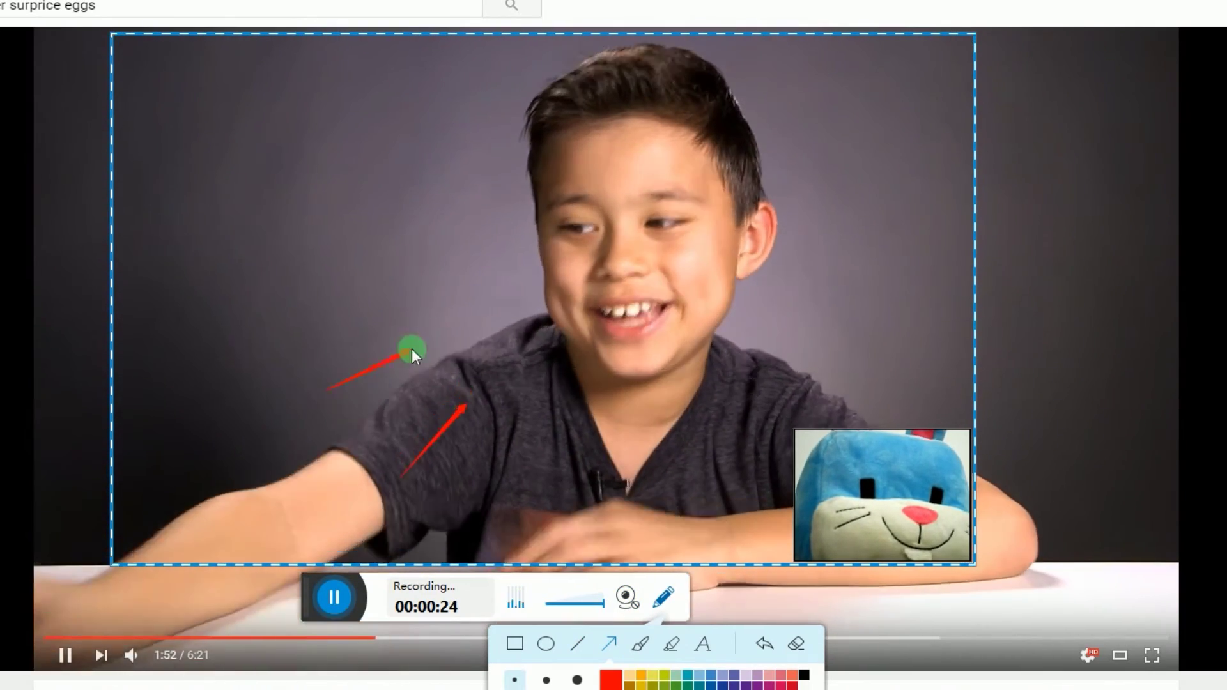
left_click_drag(526, 378, 587, 396)
left_click(545, 642)
left_click_drag(531, 359, 732, 420)
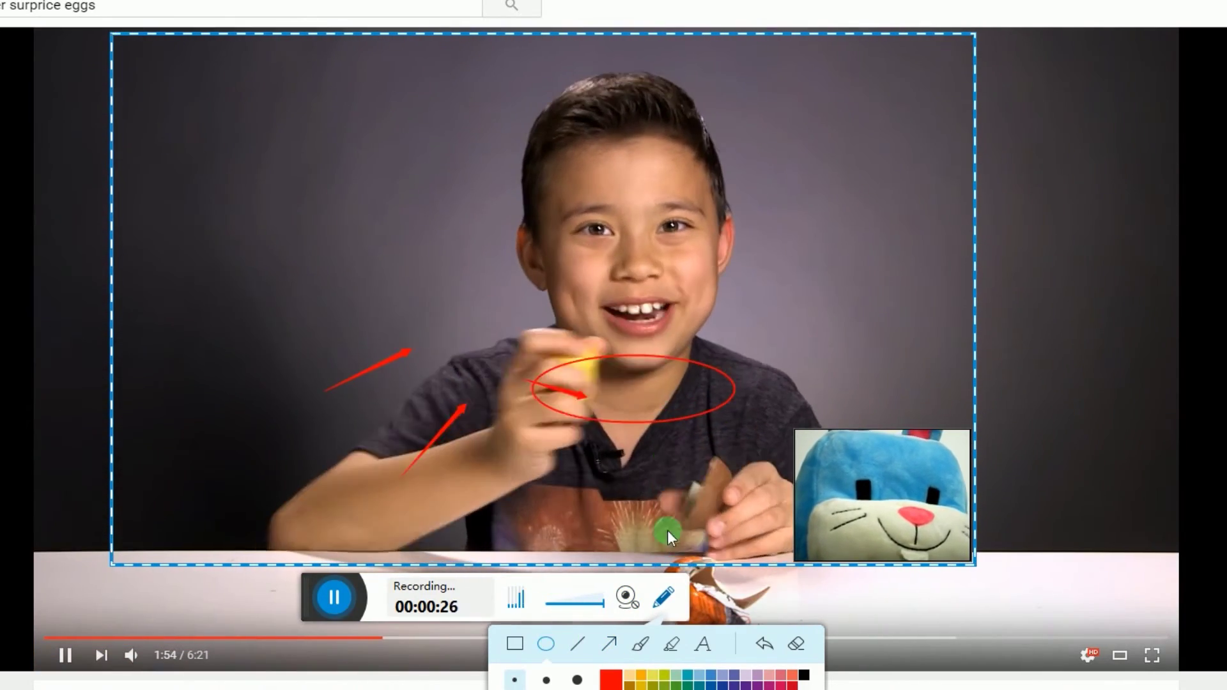
Undo the ellipse and two arrows, hide the drawing tools, and pause the recording
left_click(768, 644)
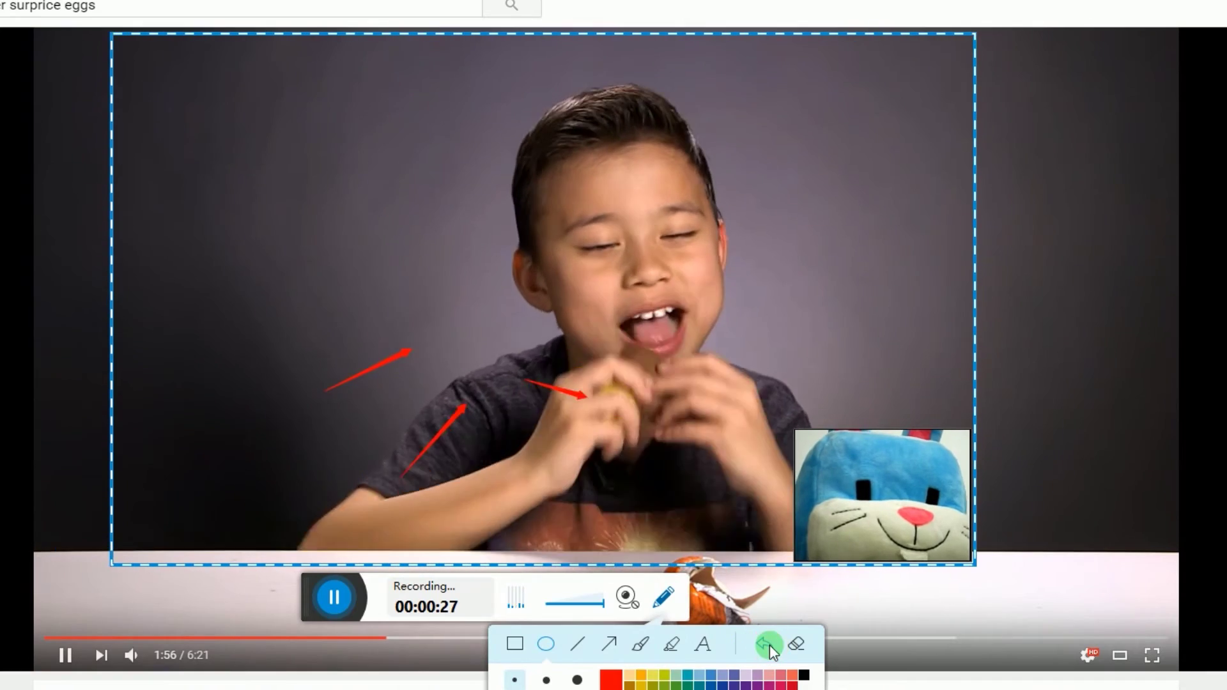
left_click(768, 644)
left_click(758, 641)
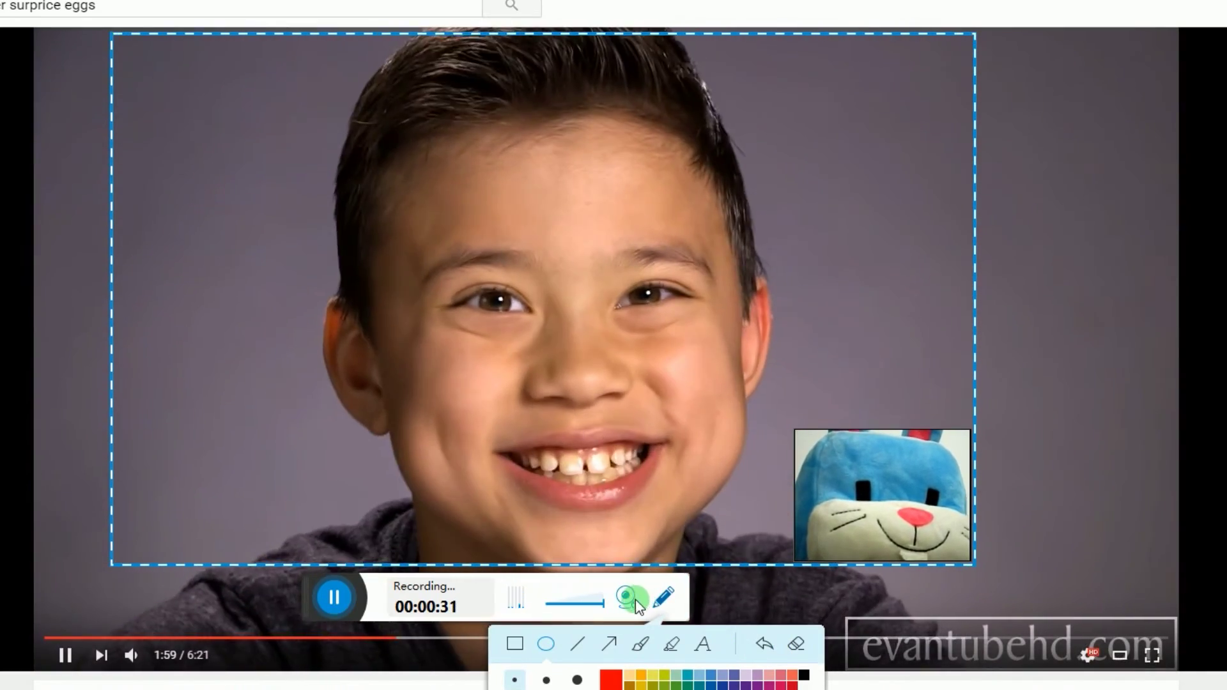
left_click(662, 598)
left_click(338, 604)
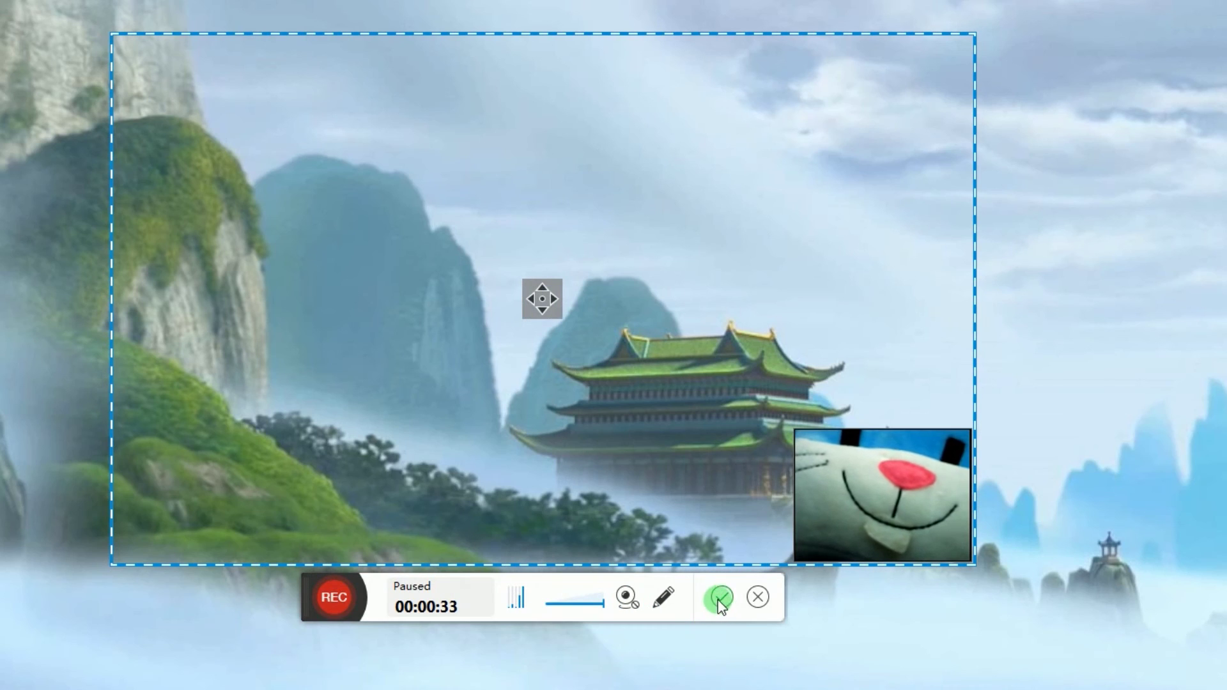
Stop the screen recording and save it as the MP4 video file 20161123_180302.mp4
left_click(721, 598)
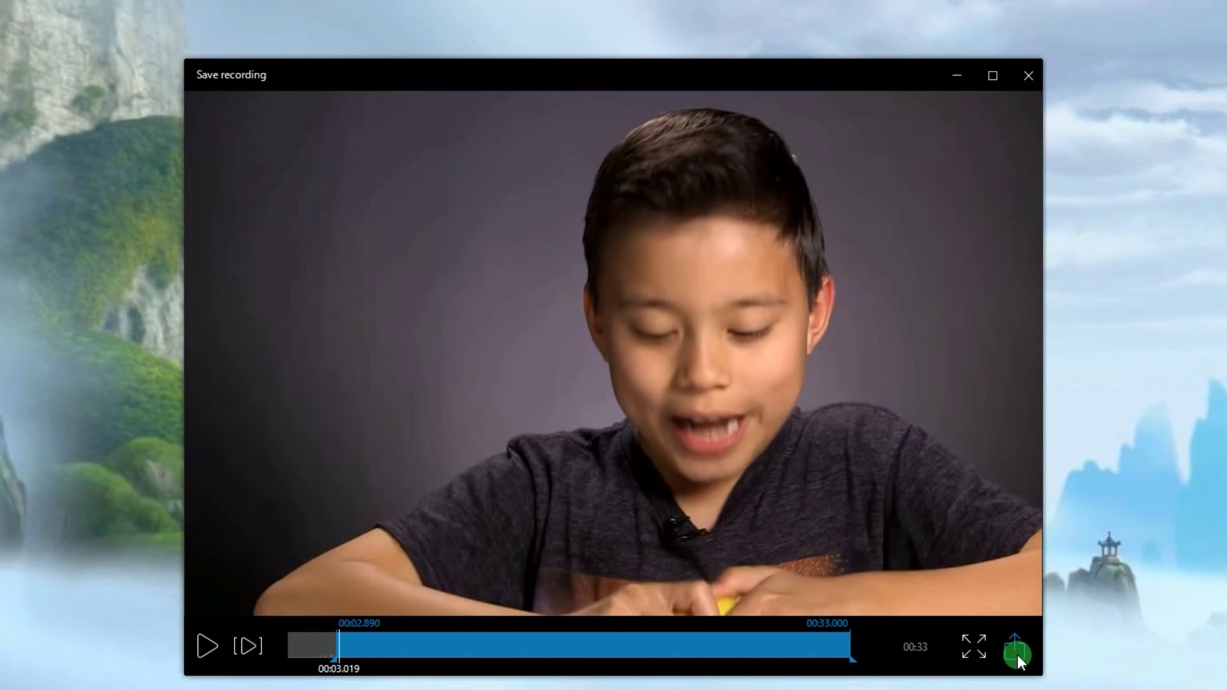
left_click(1017, 655)
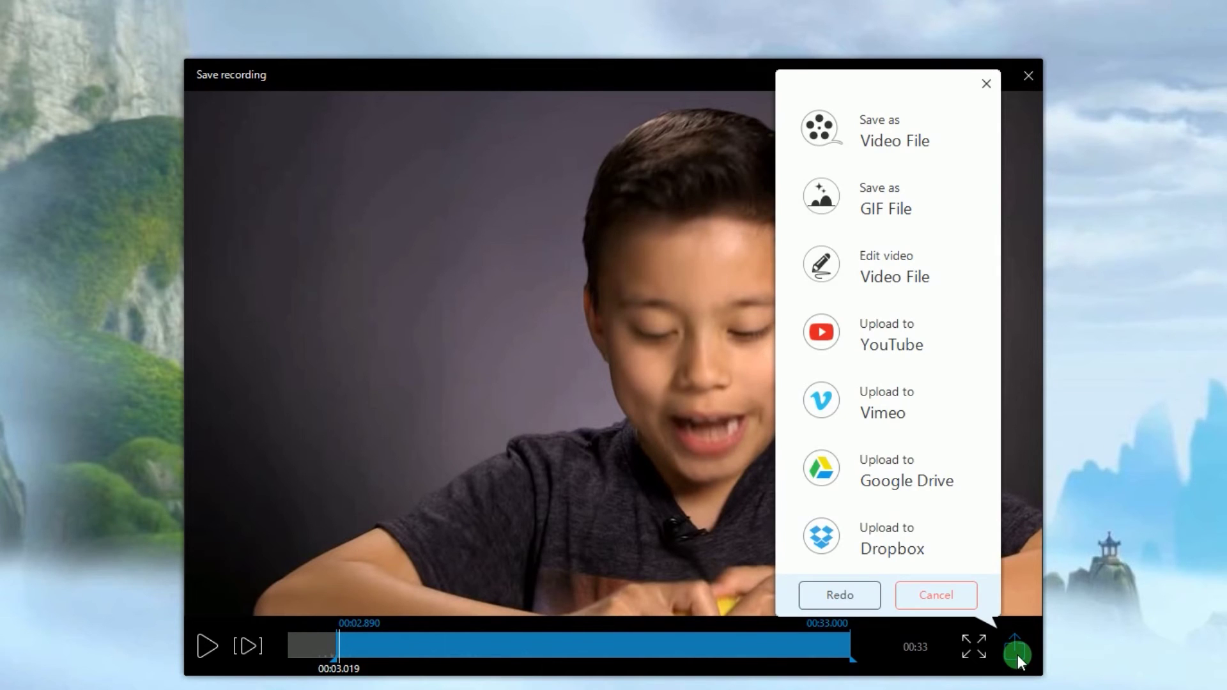
left_click(1016, 654)
left_click(875, 137)
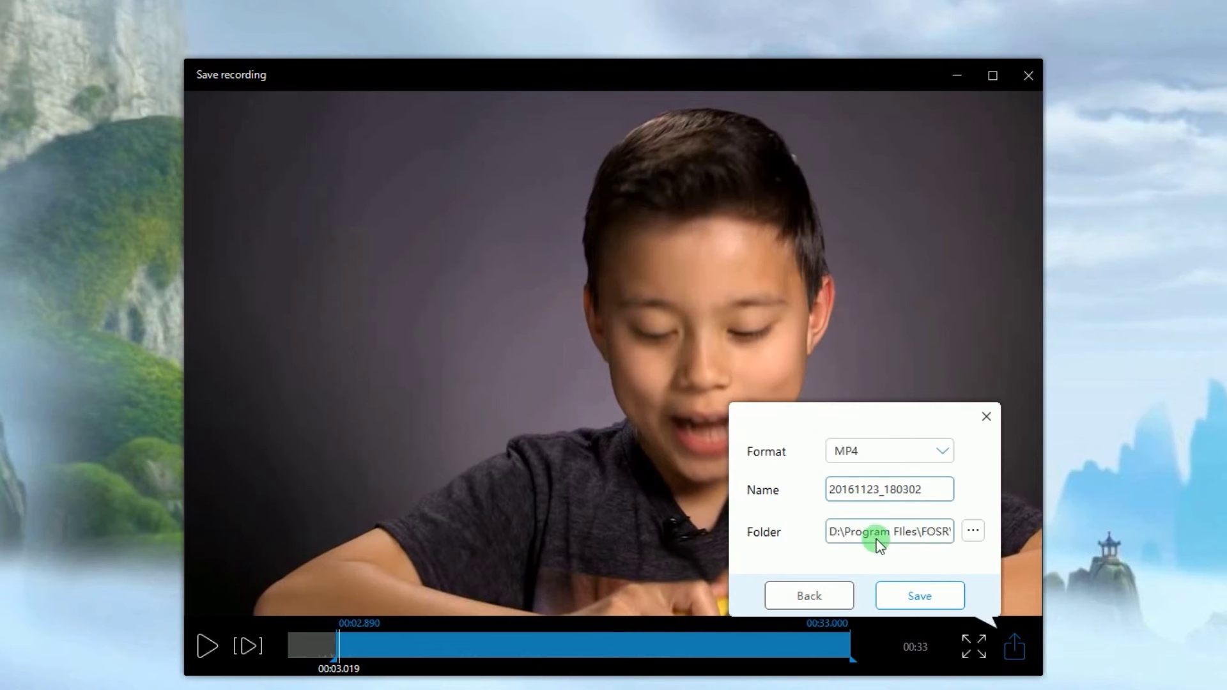
left_click(905, 593)
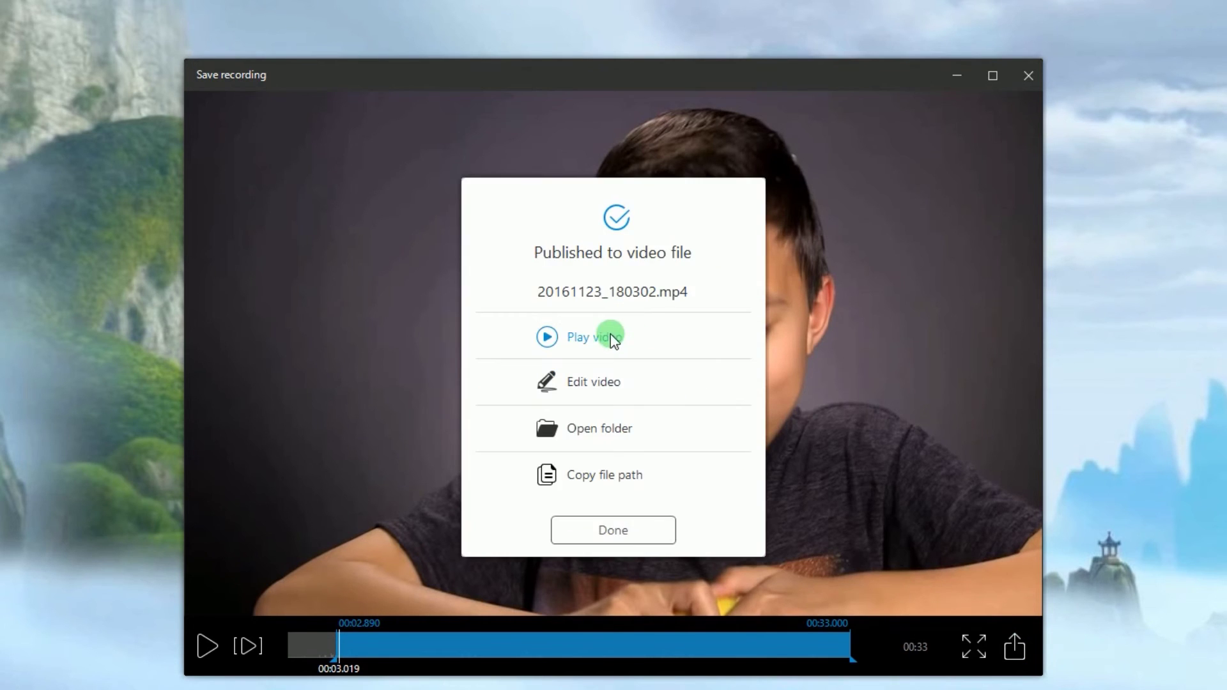
left_click(599, 337)
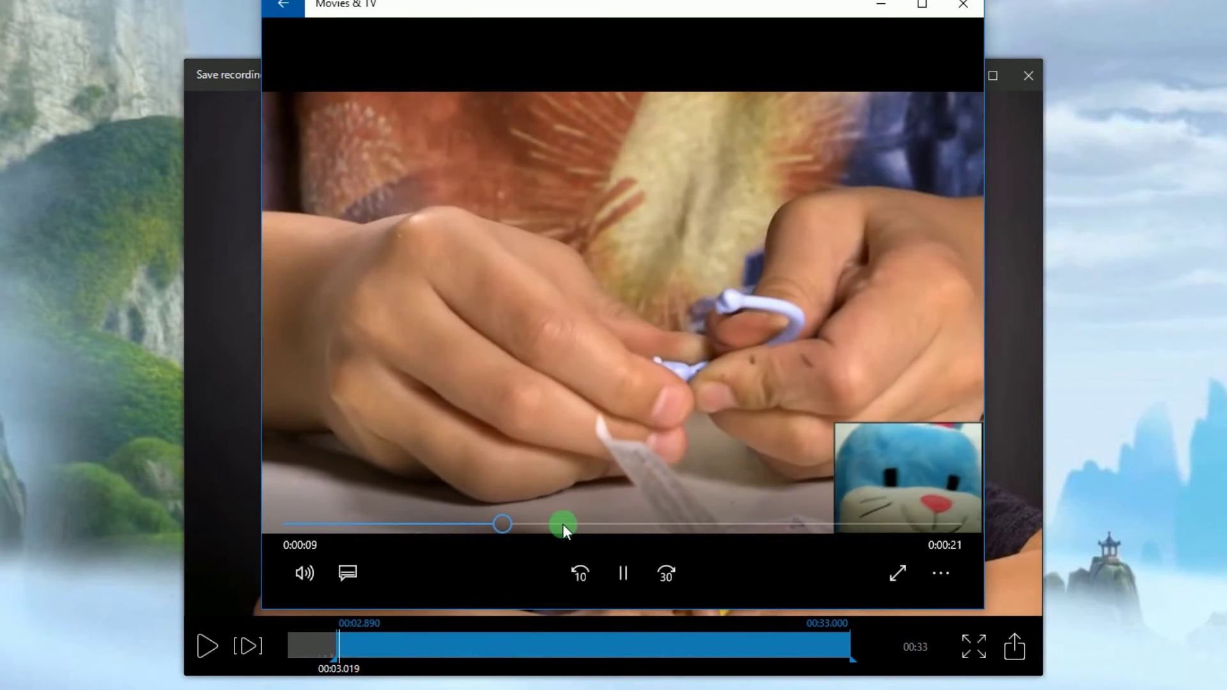
left_click(576, 523)
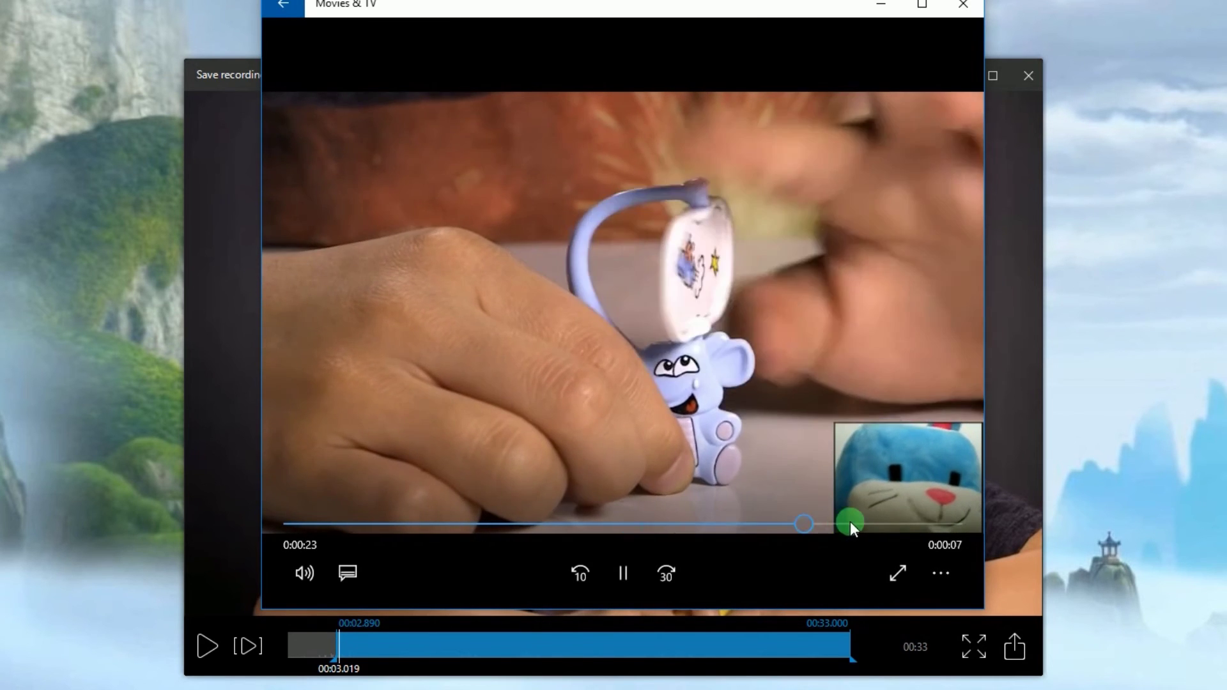
left_click(850, 523)
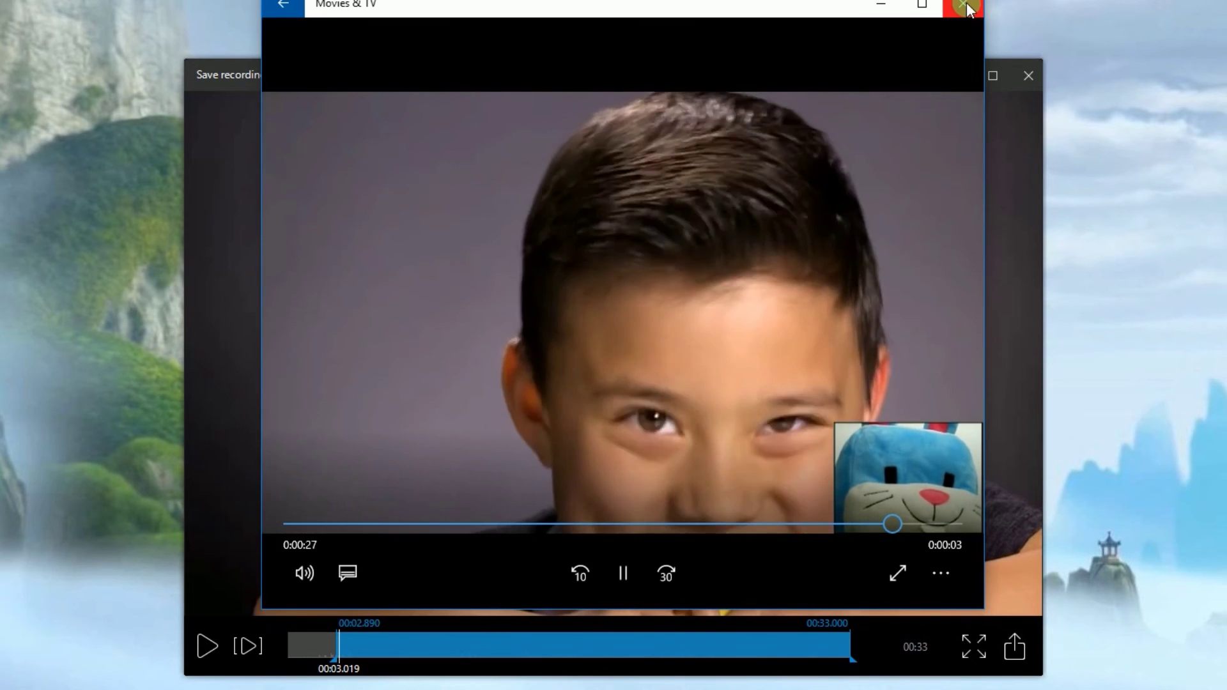
left_click(969, 9)
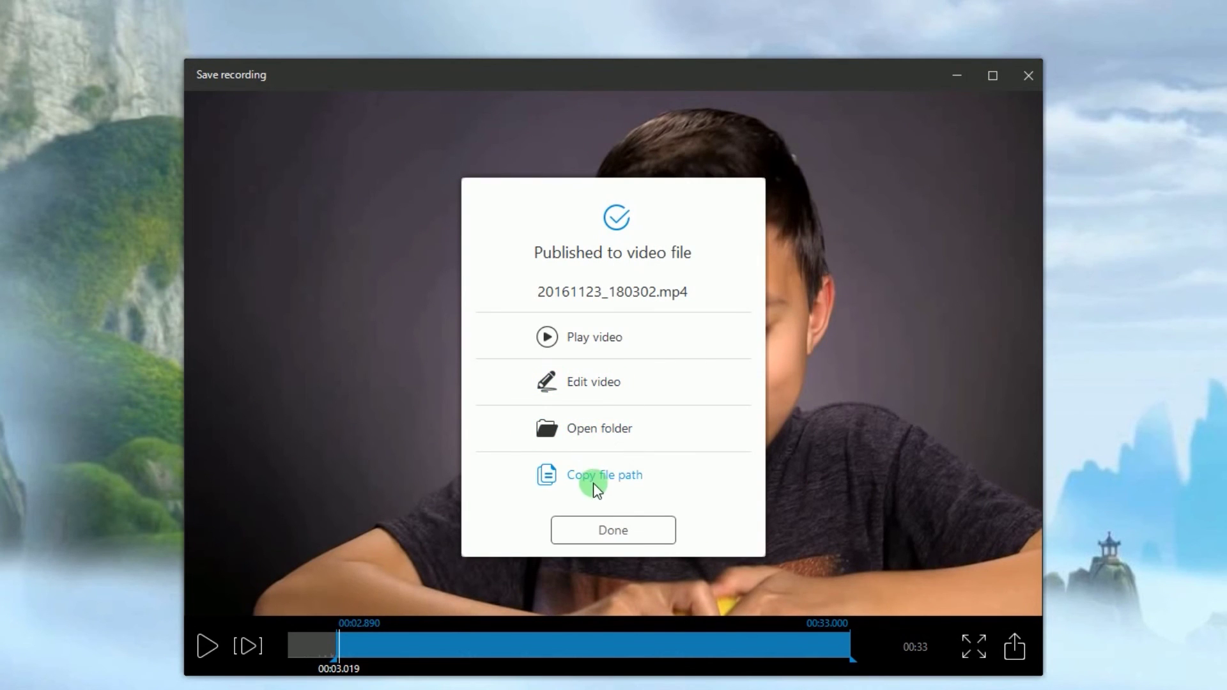
Close the saved-recording windows and nudge the 960×589 capture region right and down
left_click(601, 533)
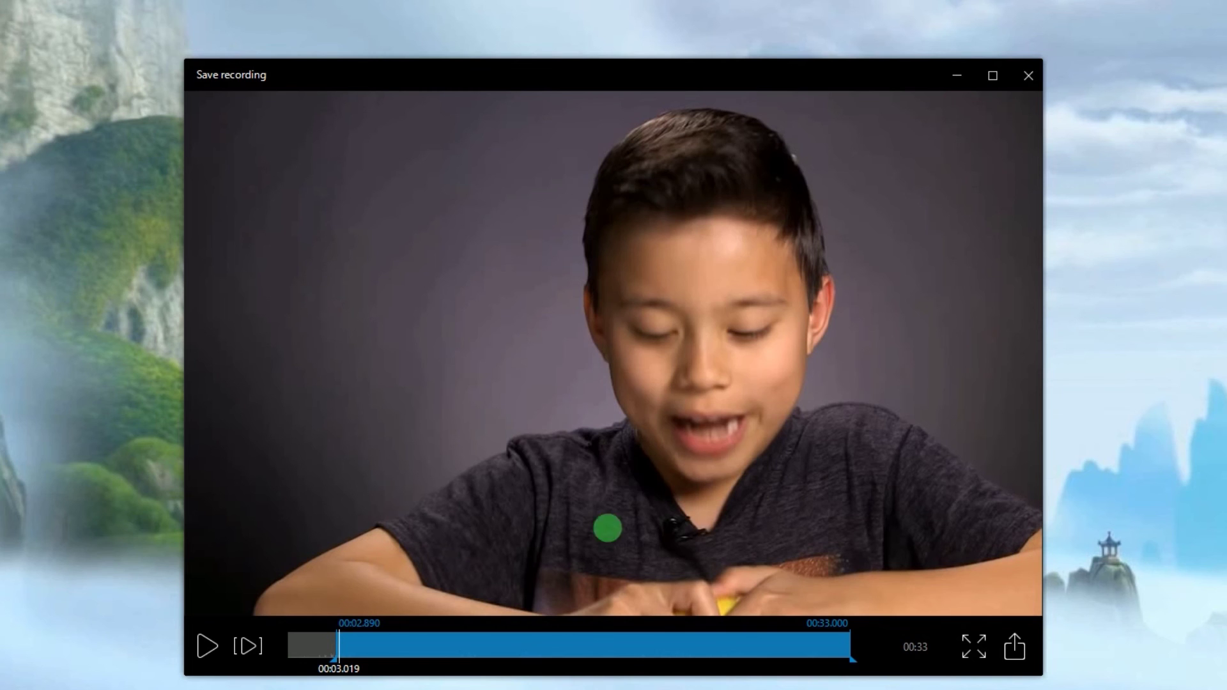
left_click(1034, 73)
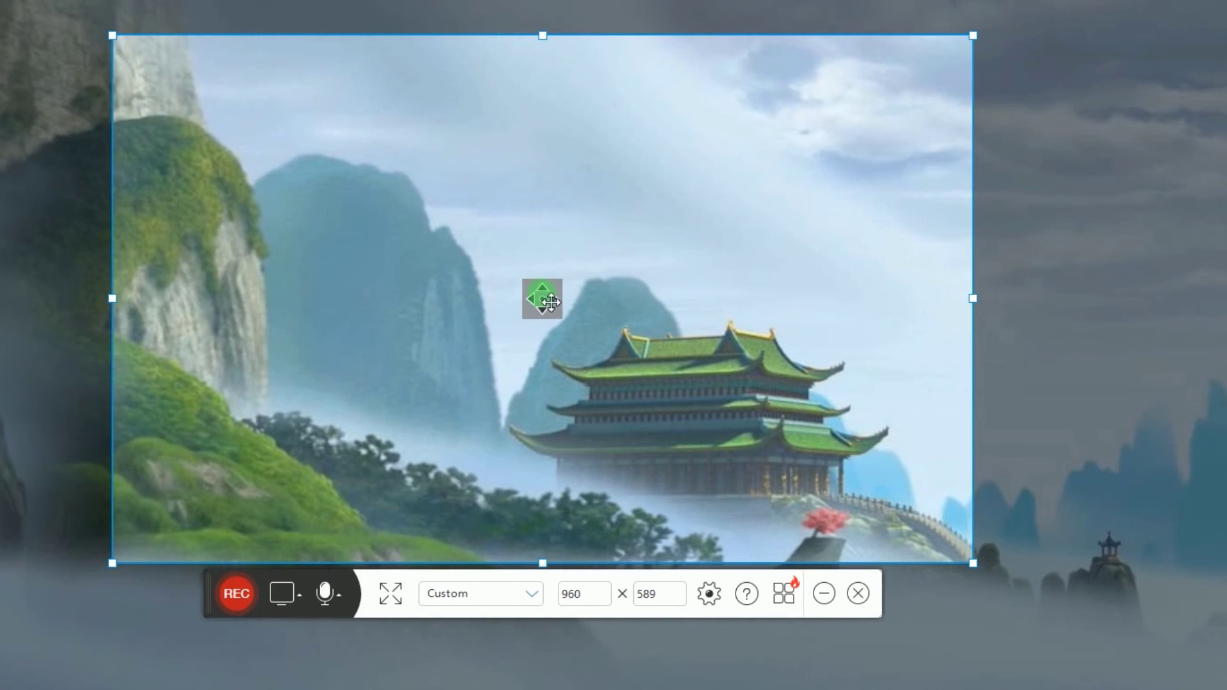
left_click_drag(549, 302, 616, 318)
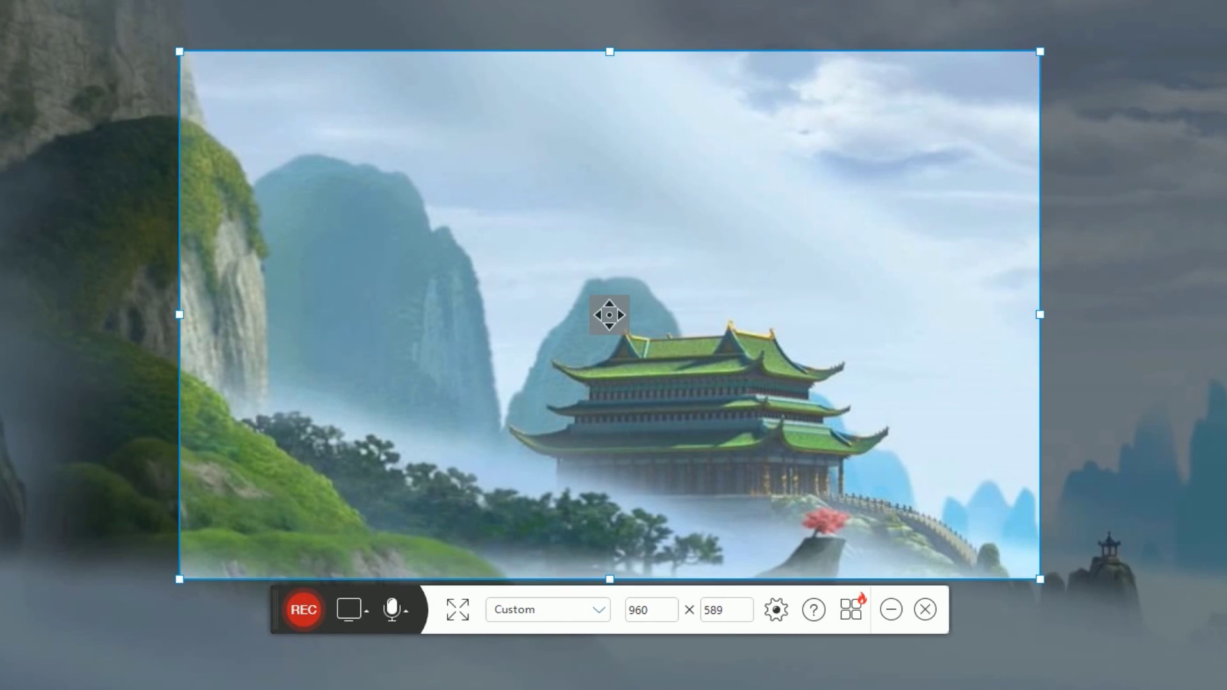